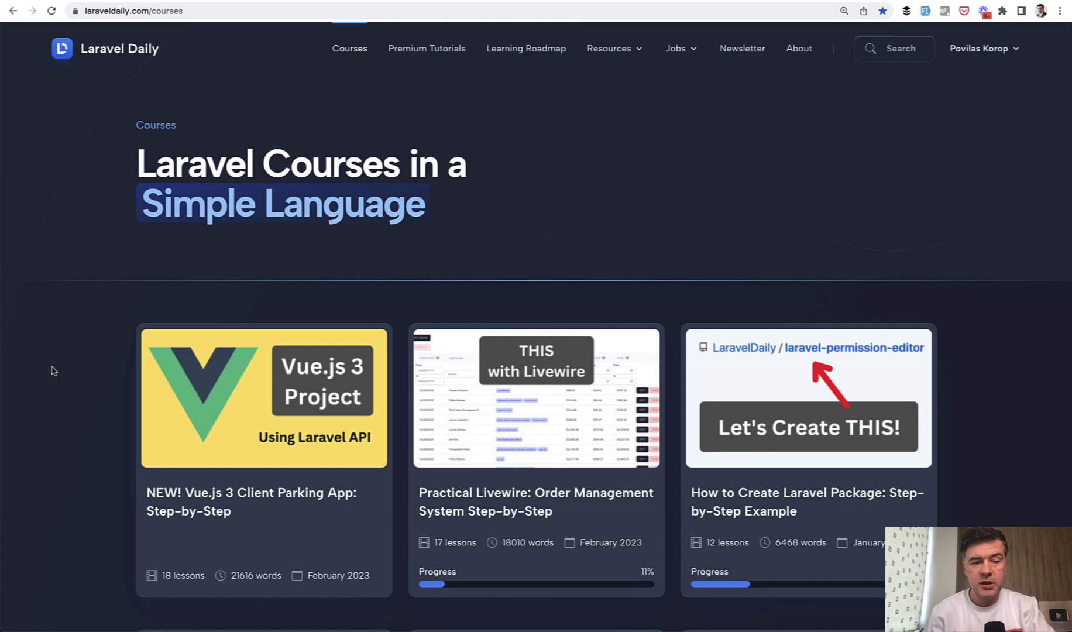
pyautogui.scroll(-1, 52, 370)
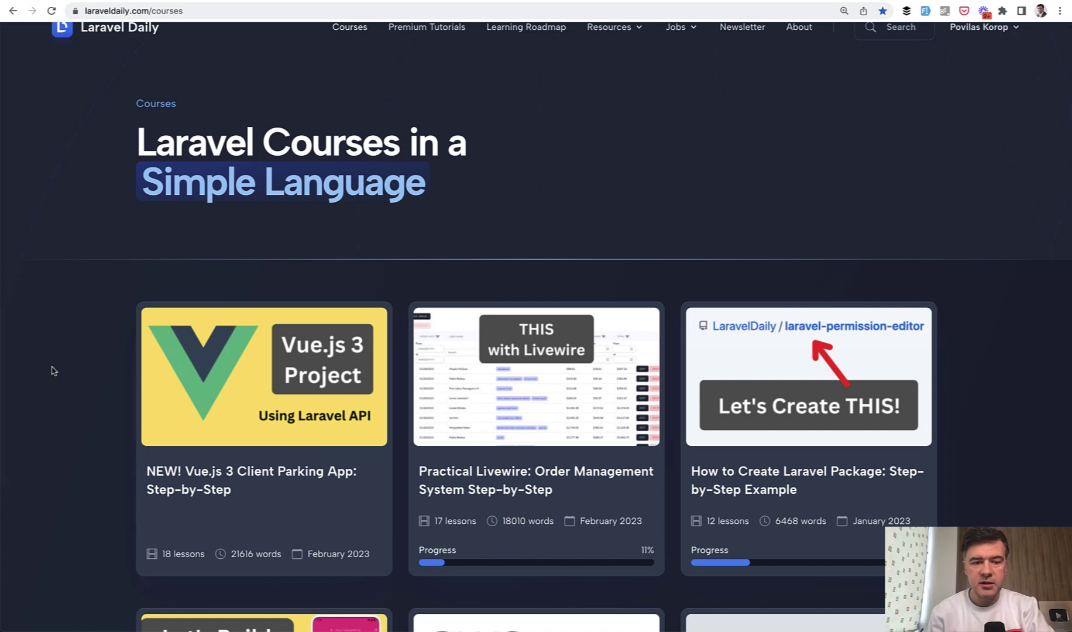
pyautogui.scroll(-2, 52, 370)
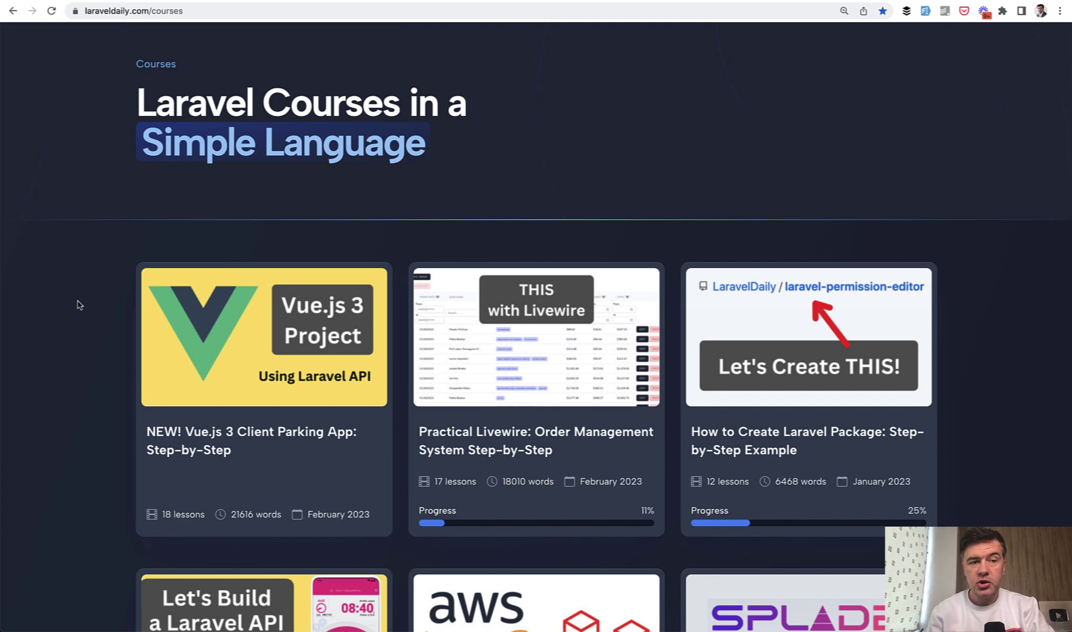
pyautogui.scroll(-1, 78, 305)
pyautogui.scroll(-1, 78, 305)
pyautogui.scroll(-1, 78, 305)
pyautogui.scroll(-2, 78, 305)
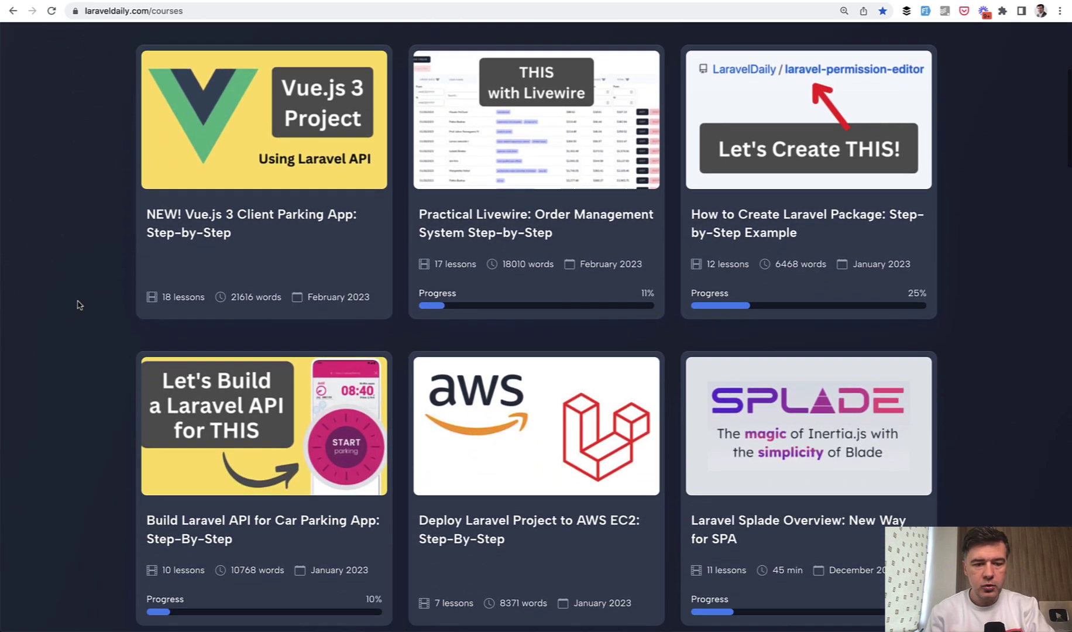
pyautogui.scroll(-1, 78, 305)
pyautogui.scroll(-2, 78, 305)
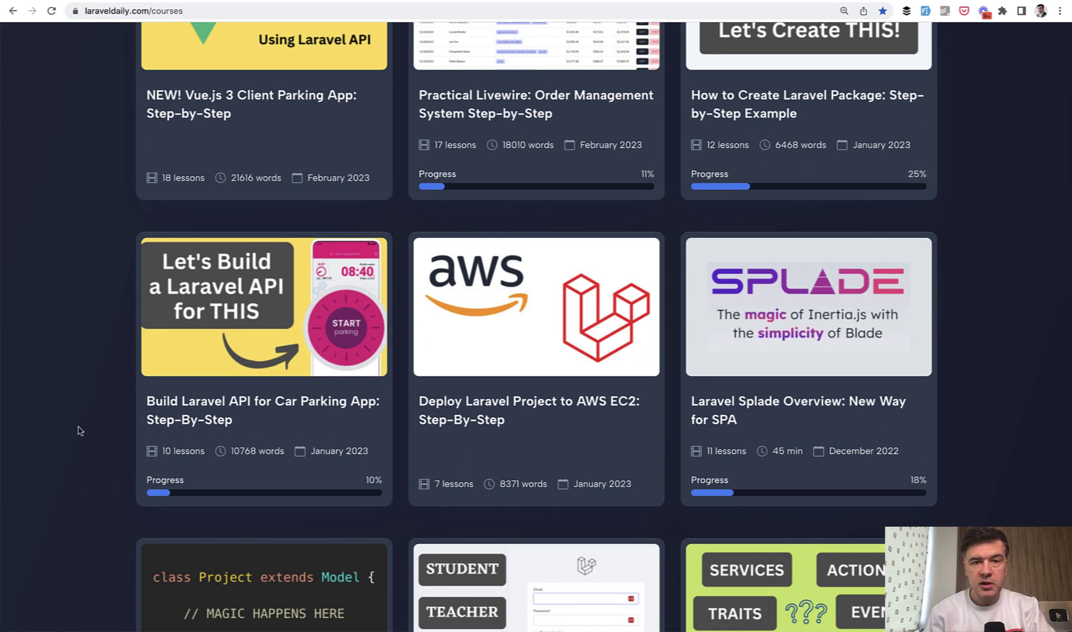
pyautogui.scroll(-1, 78, 431)
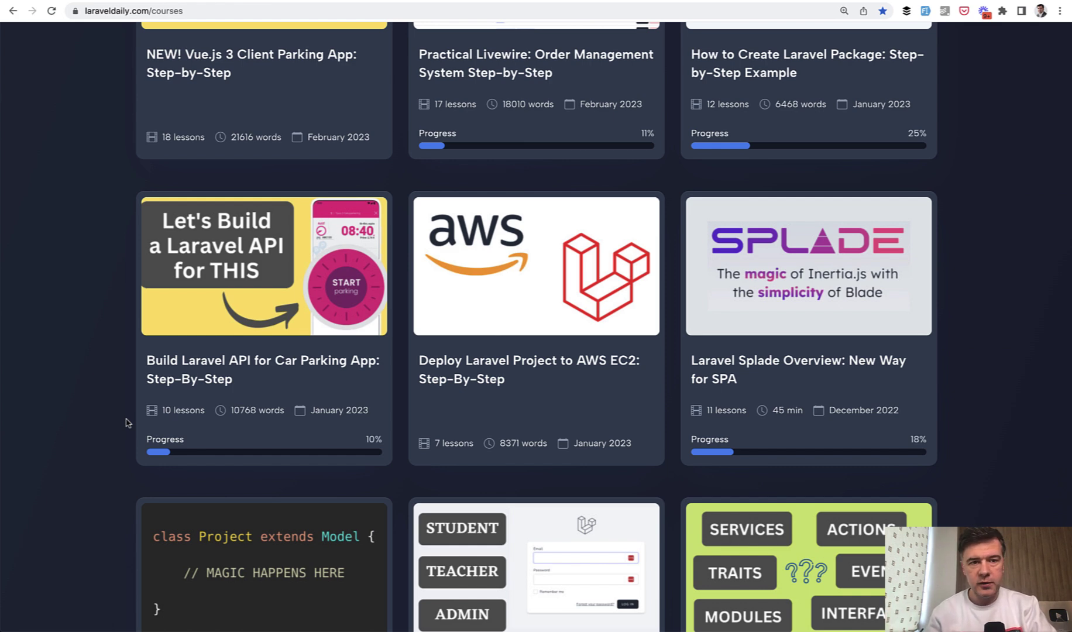
pyautogui.scroll(3, 126, 422)
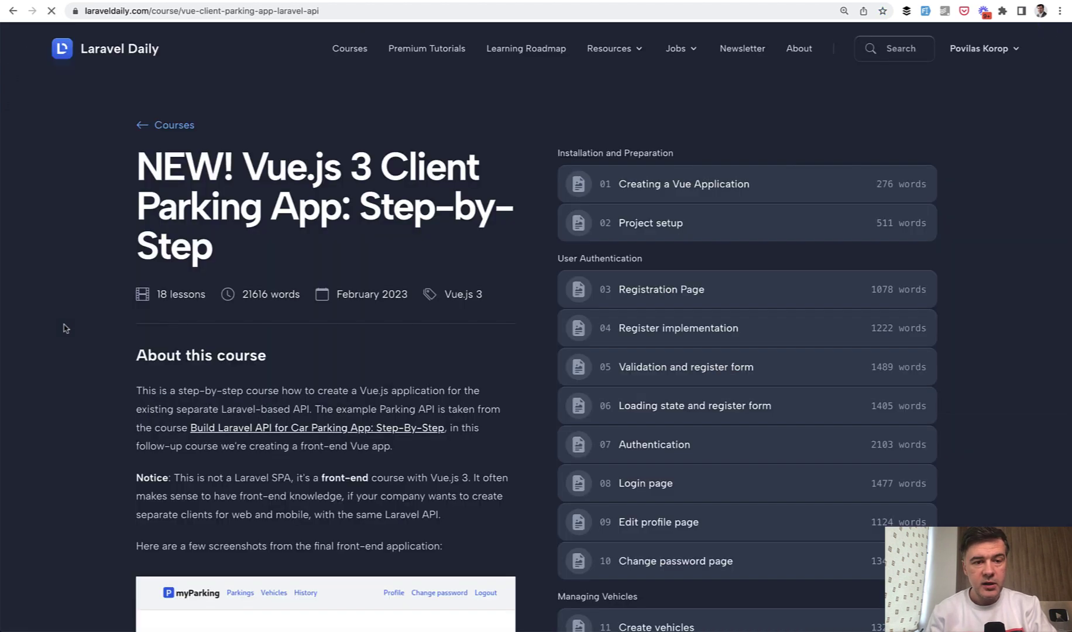
pyautogui.scroll(-1, 62, 328)
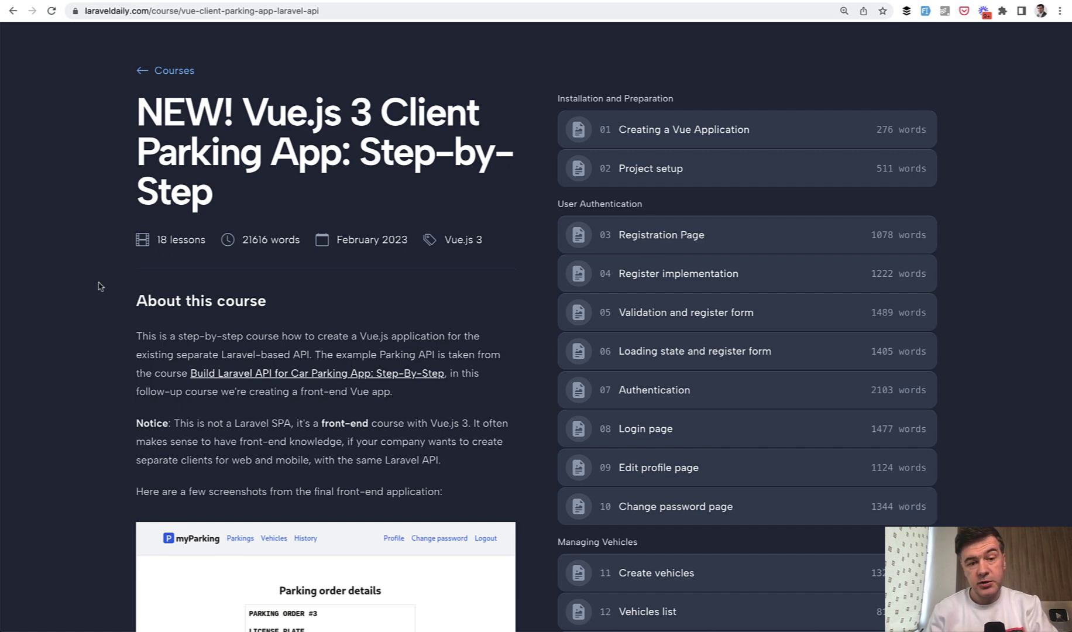
pyautogui.scroll(-1, 99, 288)
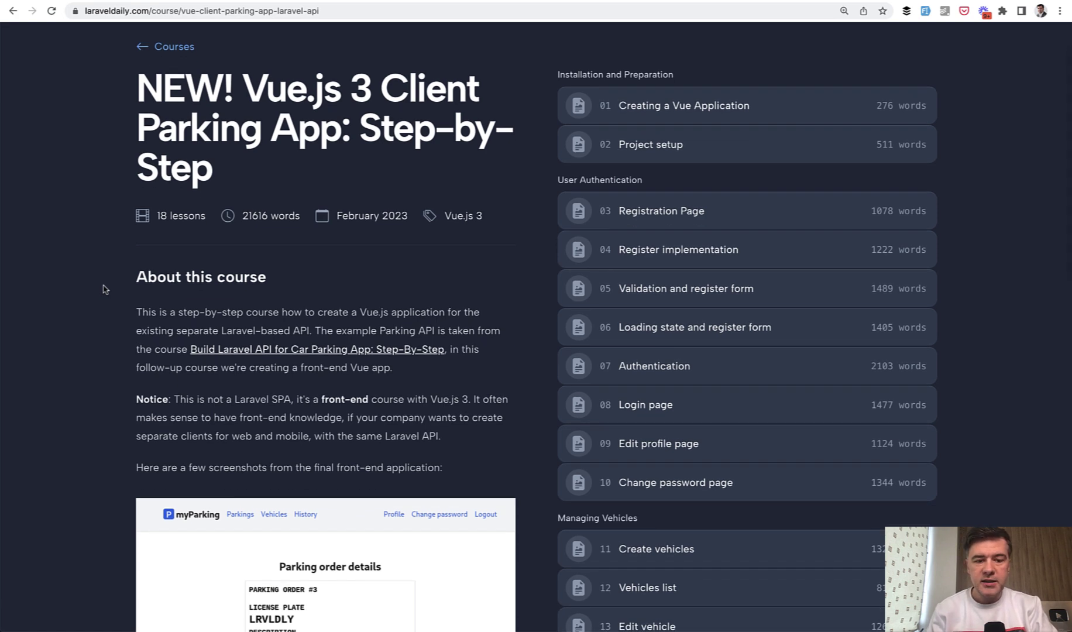
pyautogui.scroll(-2, 103, 289)
pyautogui.scroll(-2, 104, 289)
pyautogui.scroll(-1, 103, 289)
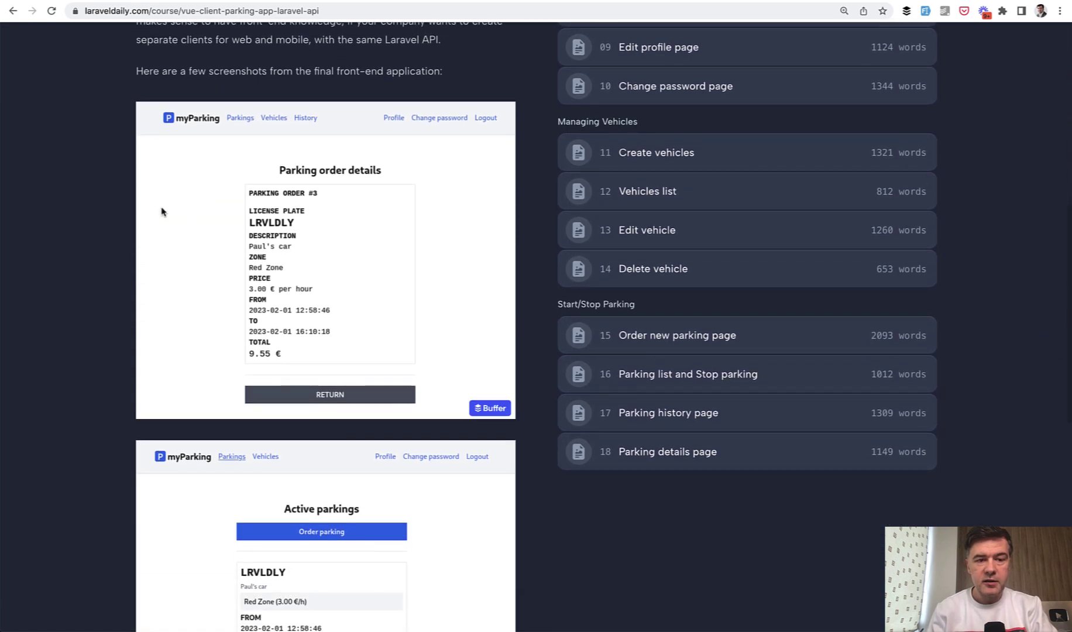
pyautogui.scroll(-1, 184, 345)
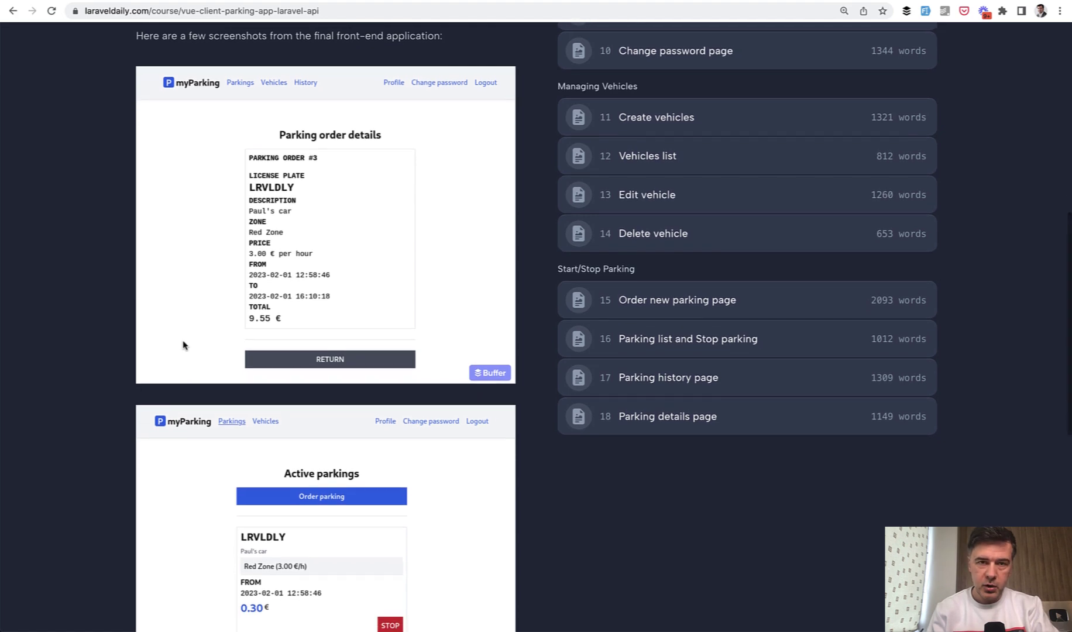
pyautogui.scroll(7, 183, 346)
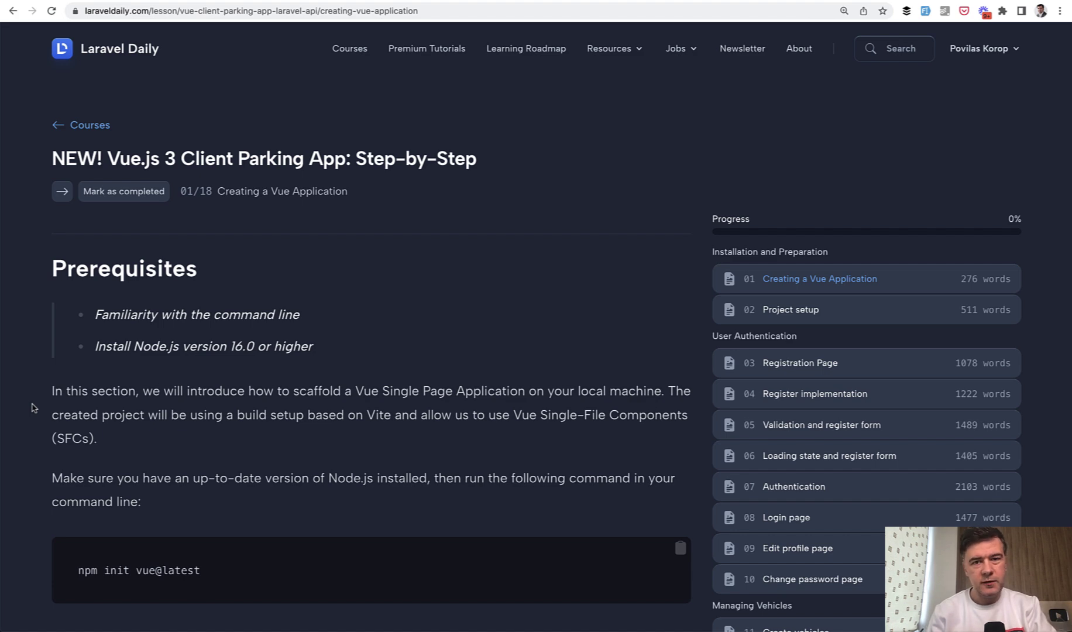
pyautogui.scroll(-1, 31, 407)
pyautogui.scroll(-3, 31, 407)
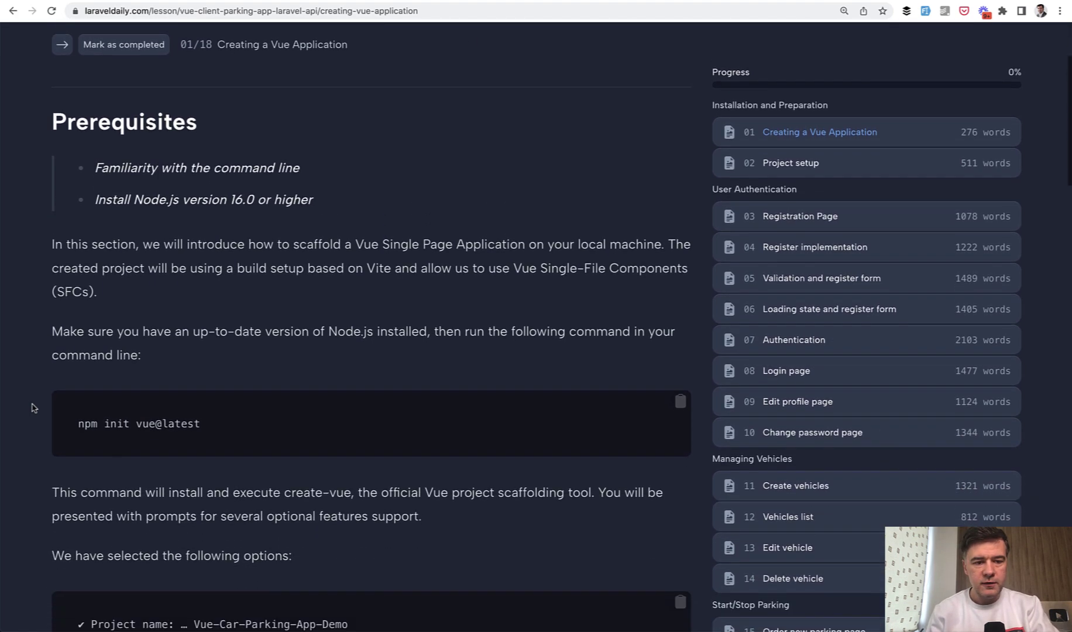
pyautogui.scroll(-1, 32, 407)
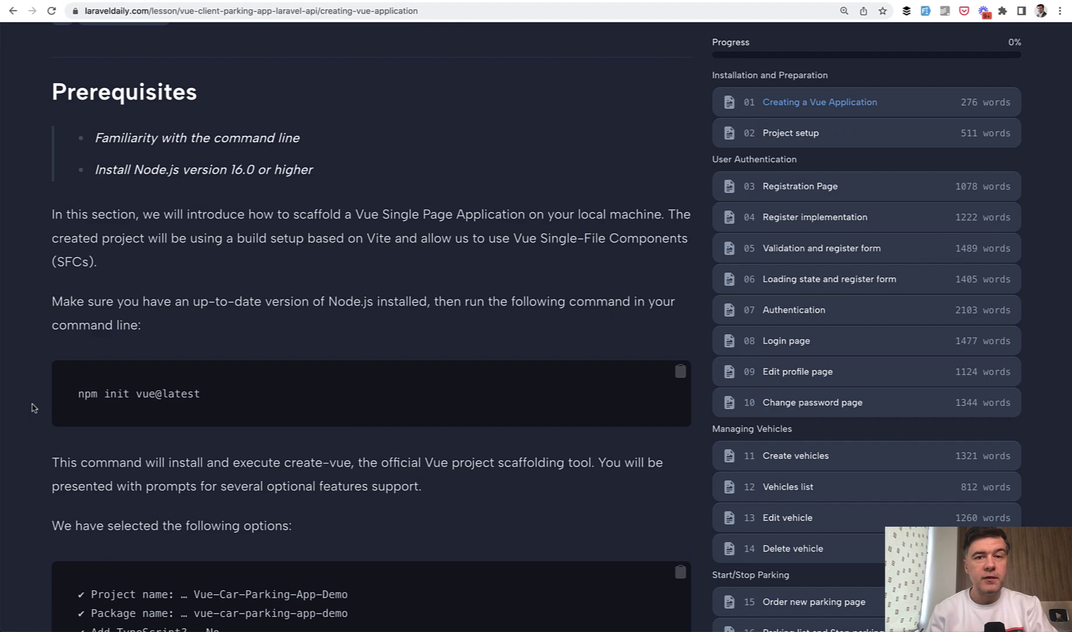
pyautogui.scroll(-1, 31, 407)
pyautogui.scroll(-1, 32, 407)
pyautogui.scroll(-1, 32, 408)
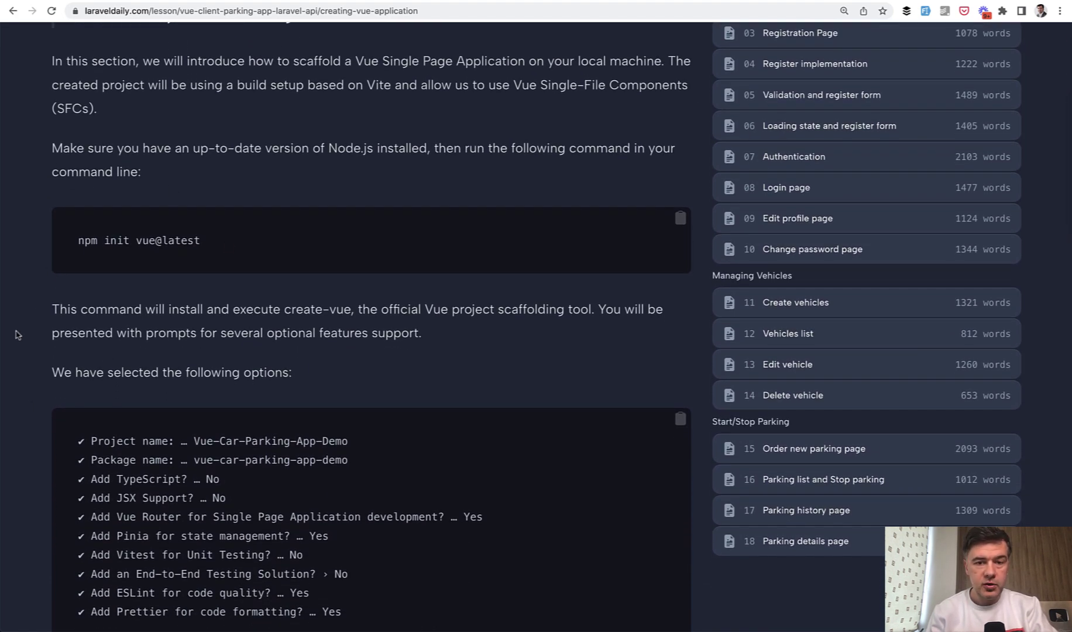
pyautogui.scroll(-1, 16, 335)
pyautogui.scroll(-3, 16, 335)
pyautogui.scroll(-1, 15, 335)
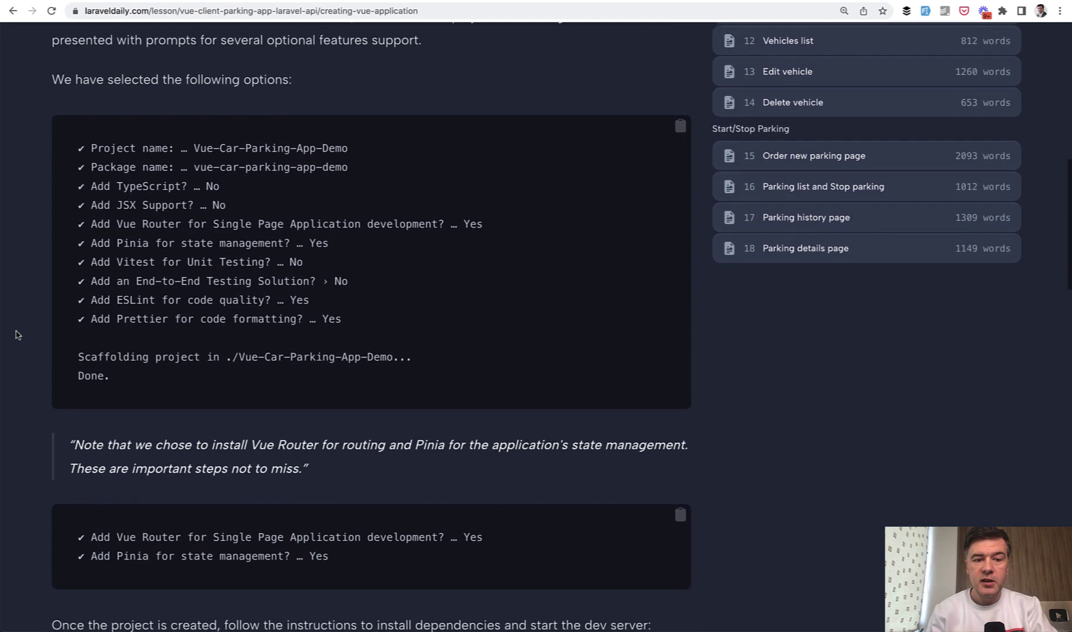
pyautogui.scroll(-1, 15, 335)
pyautogui.scroll(-1, 16, 335)
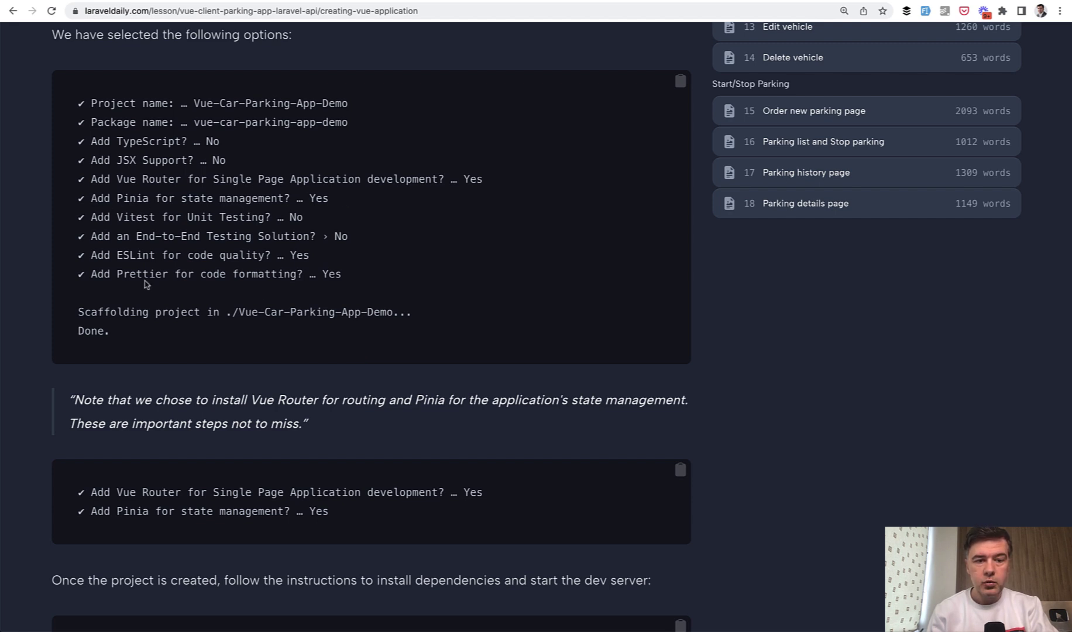
pyautogui.scroll(-3, 314, 306)
pyautogui.scroll(-4, 276, 278)
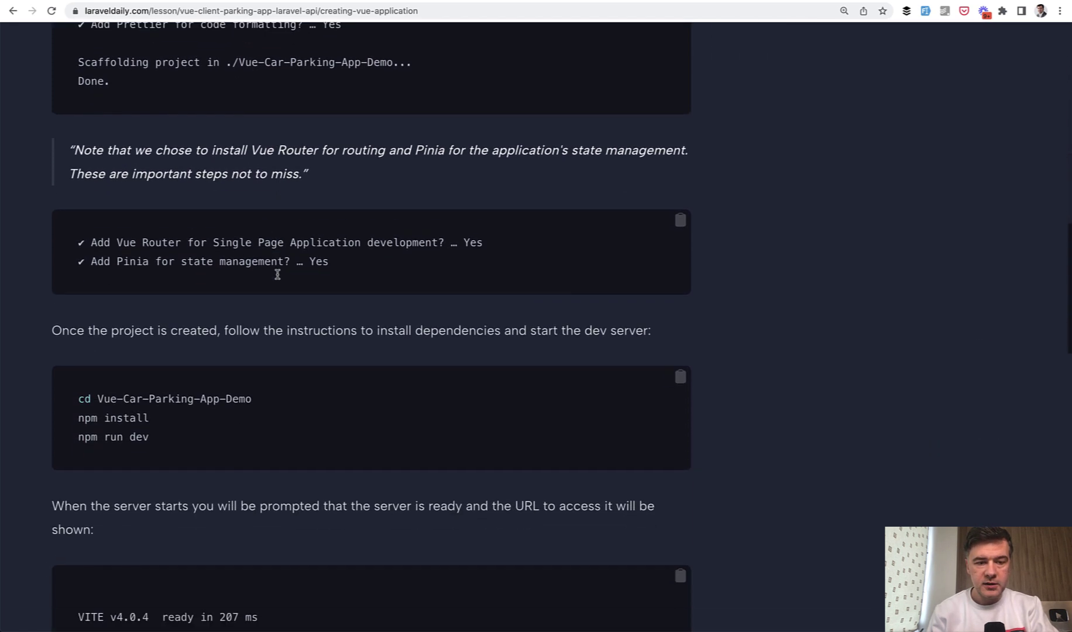
pyautogui.scroll(-1, 275, 271)
pyautogui.scroll(-4, 276, 277)
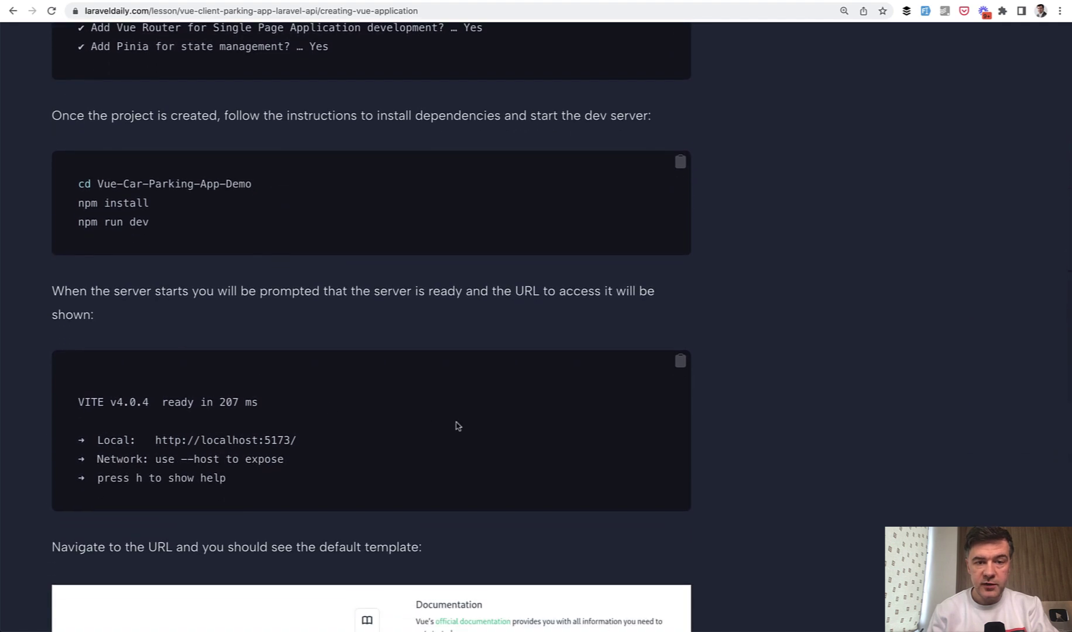
pyautogui.scroll(-2, 455, 427)
pyautogui.scroll(-3, 457, 426)
pyautogui.scroll(-2, 457, 426)
pyautogui.scroll(-3, 457, 290)
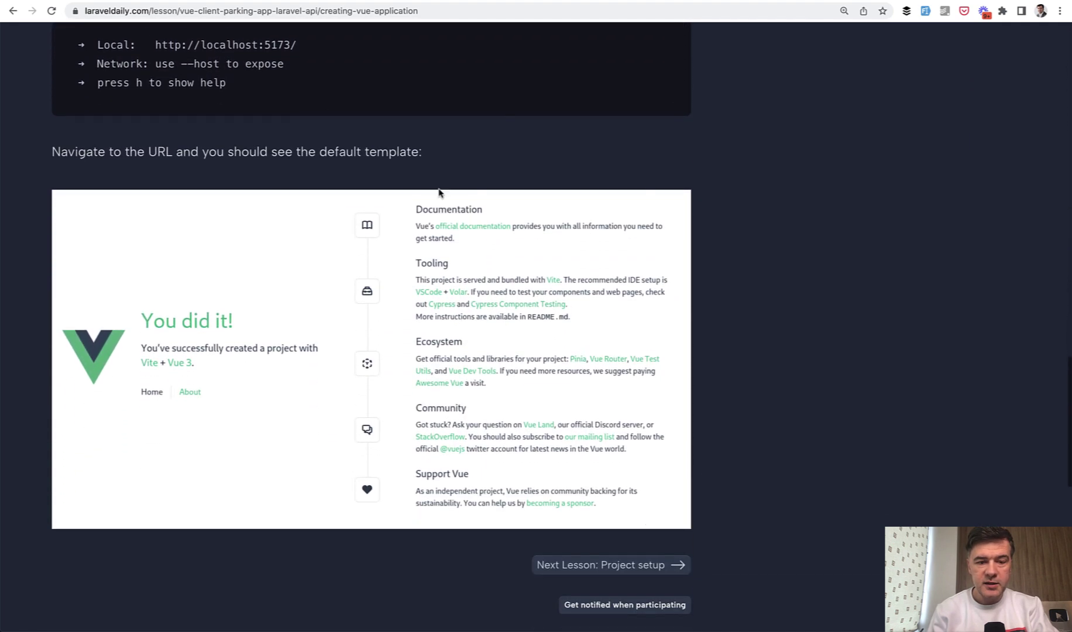
pyautogui.scroll(-3, 427, 510)
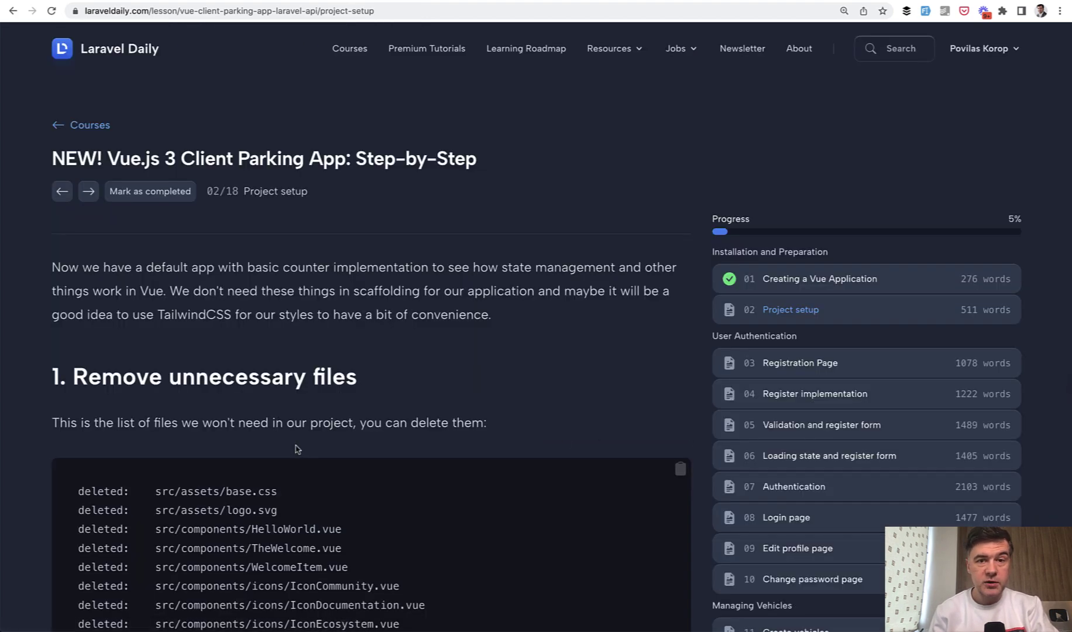
pyautogui.scroll(-2, 295, 449)
pyautogui.scroll(-1, 295, 450)
pyautogui.scroll(-1, 295, 449)
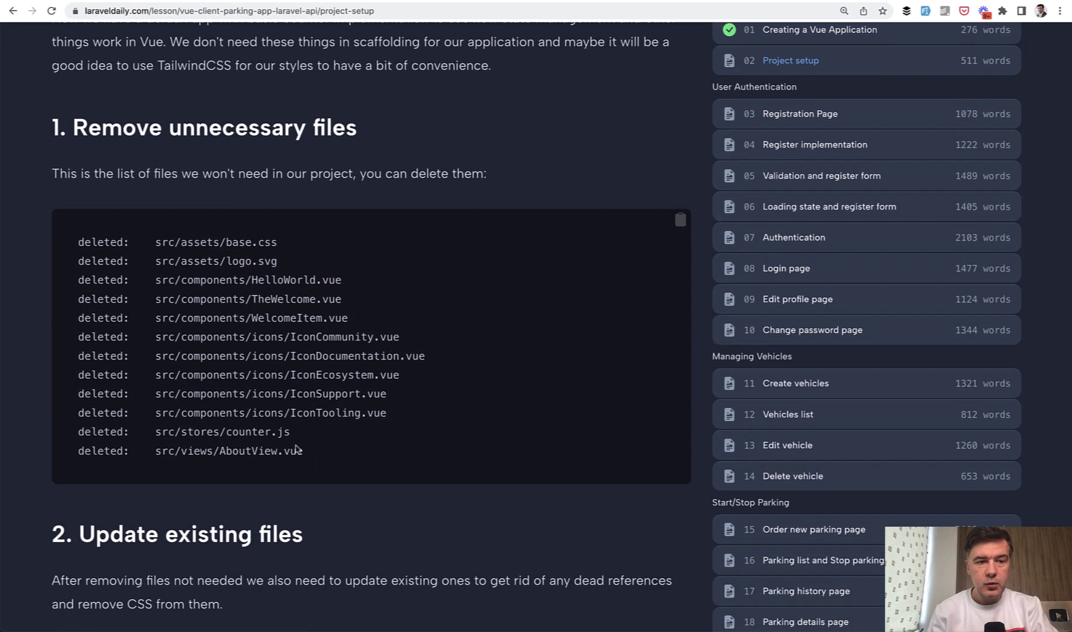
pyautogui.scroll(-1, 295, 449)
pyautogui.scroll(-1, 294, 450)
pyautogui.scroll(-1, 295, 450)
pyautogui.scroll(-2, 295, 450)
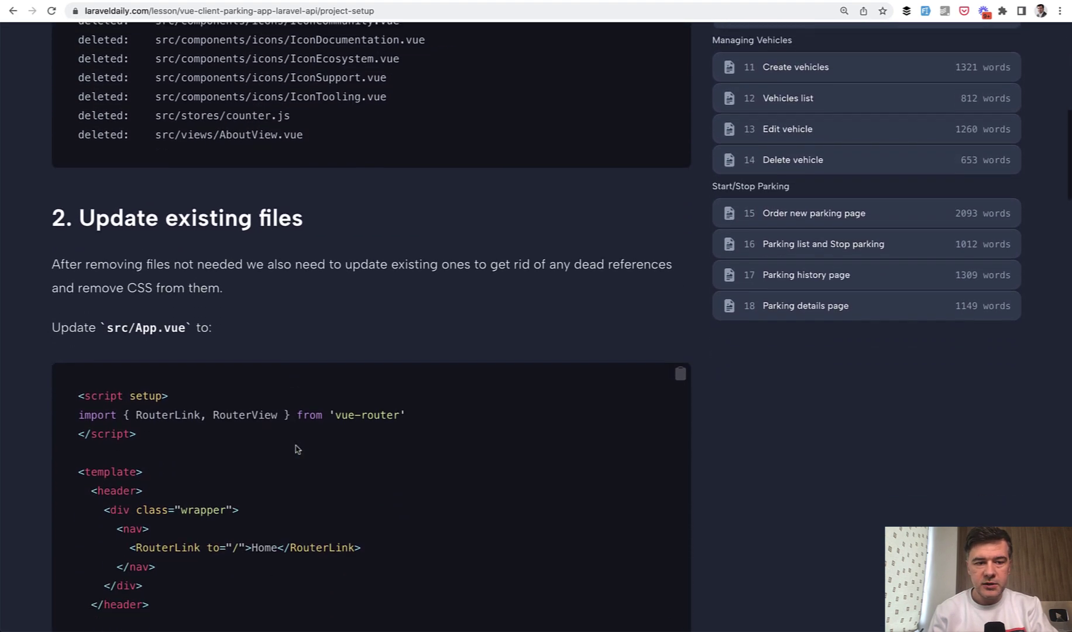
pyautogui.scroll(-2, 295, 450)
pyautogui.scroll(-1, 295, 449)
pyautogui.scroll(-2, 295, 450)
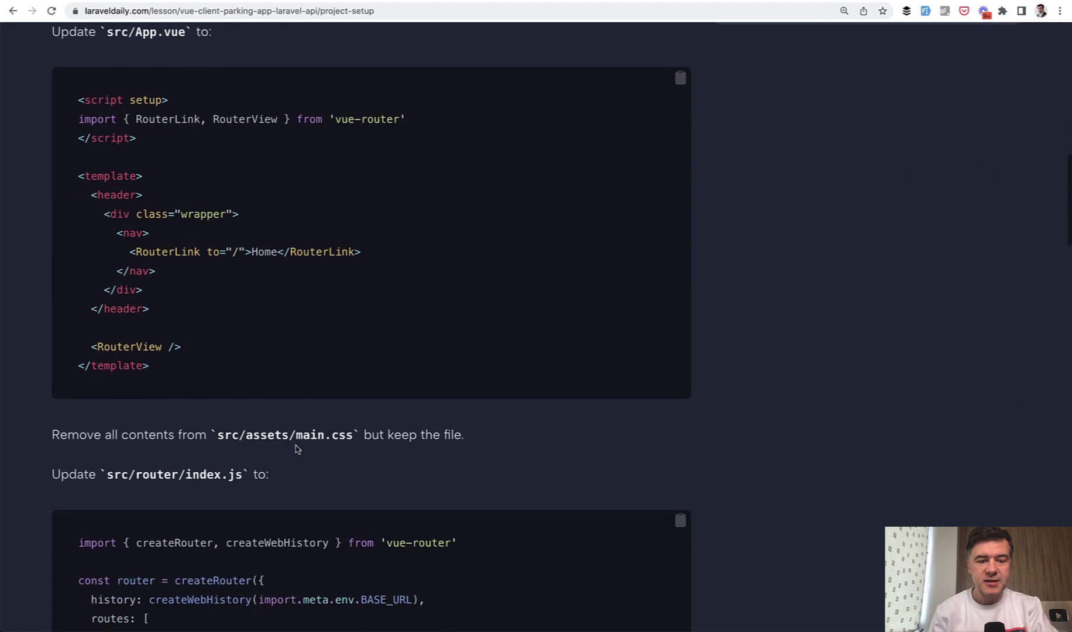
pyautogui.scroll(-2, 295, 450)
pyautogui.scroll(-1, 295, 449)
pyautogui.scroll(-2, 295, 449)
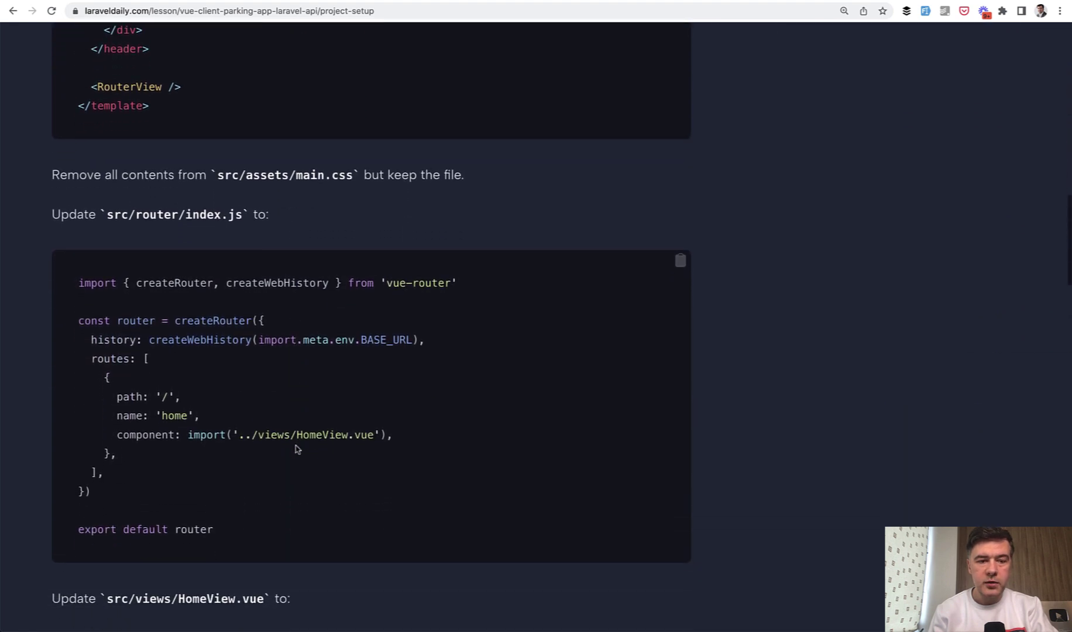
pyautogui.scroll(-2, 296, 450)
pyautogui.scroll(-1, 296, 450)
pyautogui.scroll(-3, 295, 449)
pyautogui.scroll(-1, 295, 449)
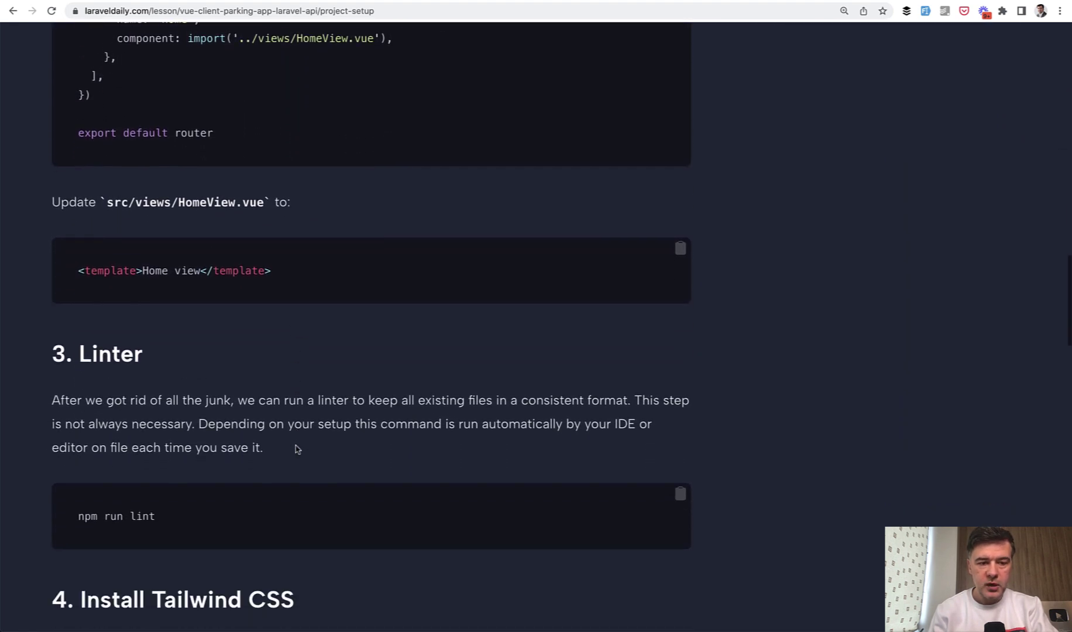
pyautogui.scroll(-5, 296, 449)
pyautogui.scroll(-3, 296, 449)
pyautogui.scroll(-1, 295, 450)
pyautogui.scroll(-1, 296, 449)
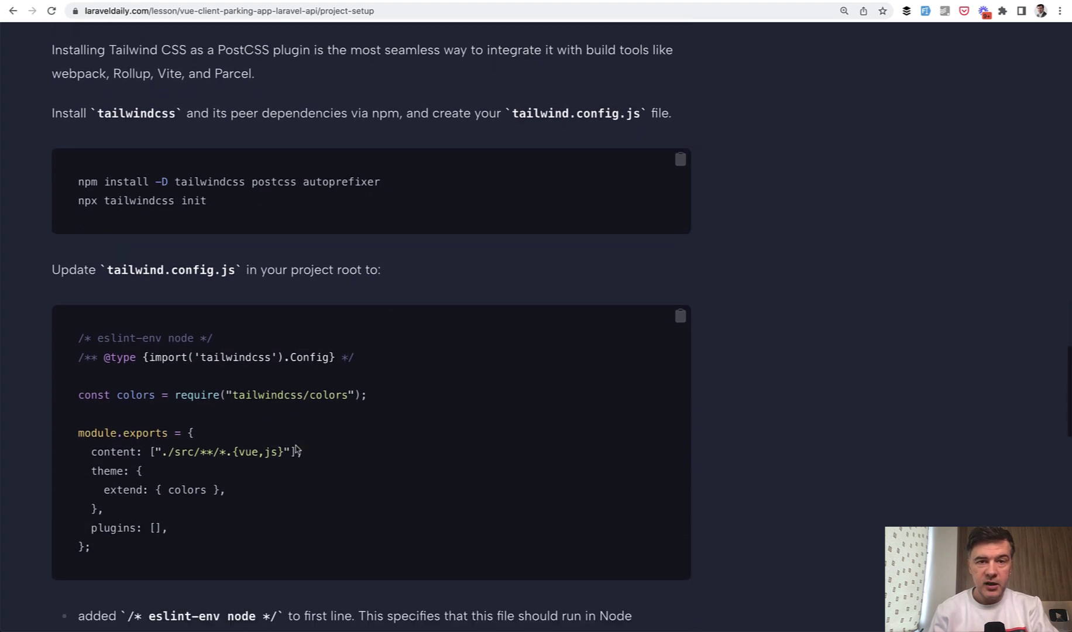
pyautogui.scroll(-1, 296, 450)
pyautogui.scroll(-1, 295, 449)
pyautogui.scroll(-2, 295, 449)
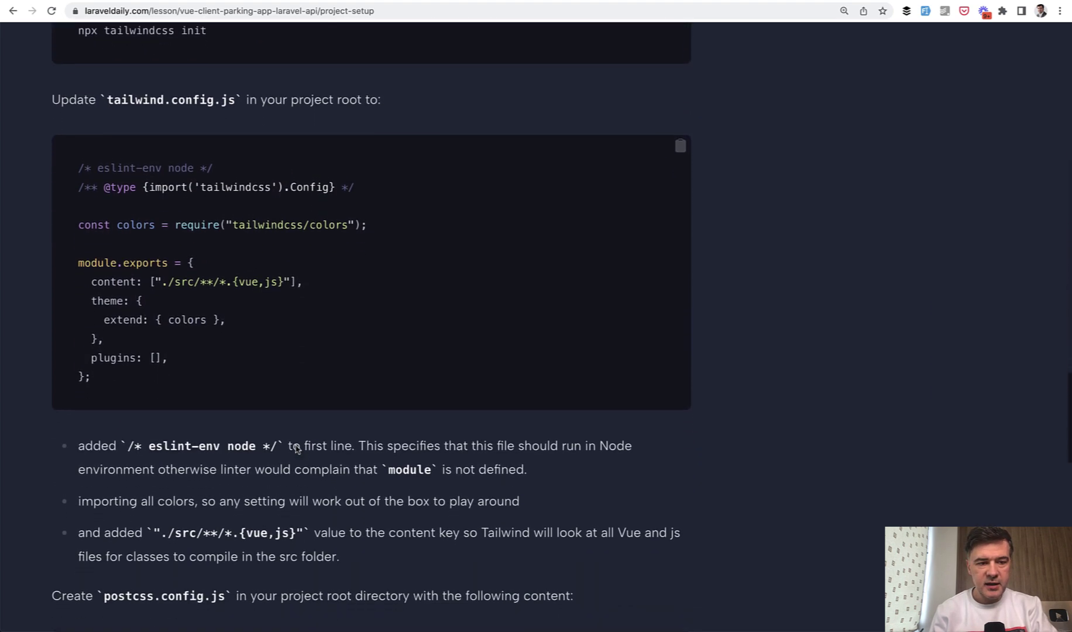
pyautogui.scroll(-1, 295, 450)
pyautogui.scroll(-3, 295, 450)
pyautogui.scroll(-3, 295, 449)
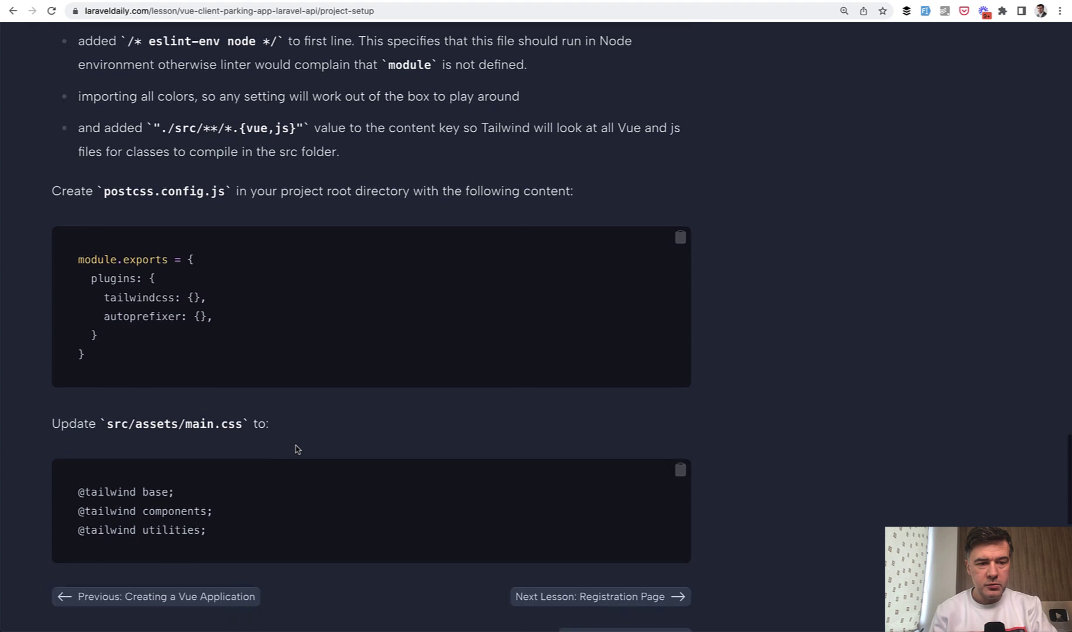
pyautogui.scroll(-2, 295, 449)
pyautogui.scroll(-1, 295, 449)
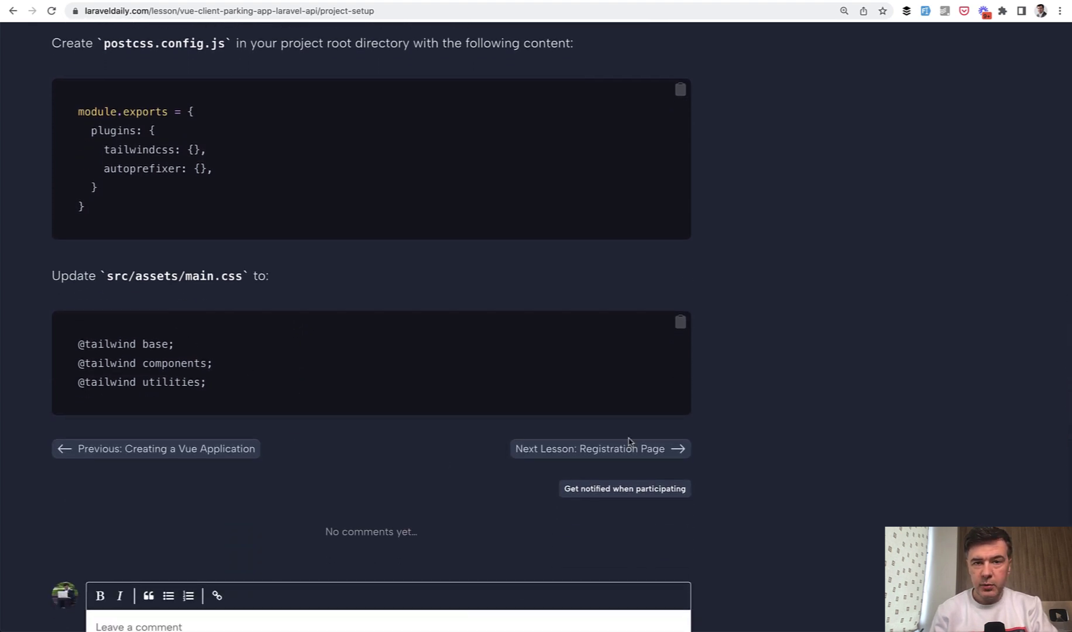
# Advance to the Registration Page lesson via the next-lesson link, marking Project setup completed.
pyautogui.click(578, 455)
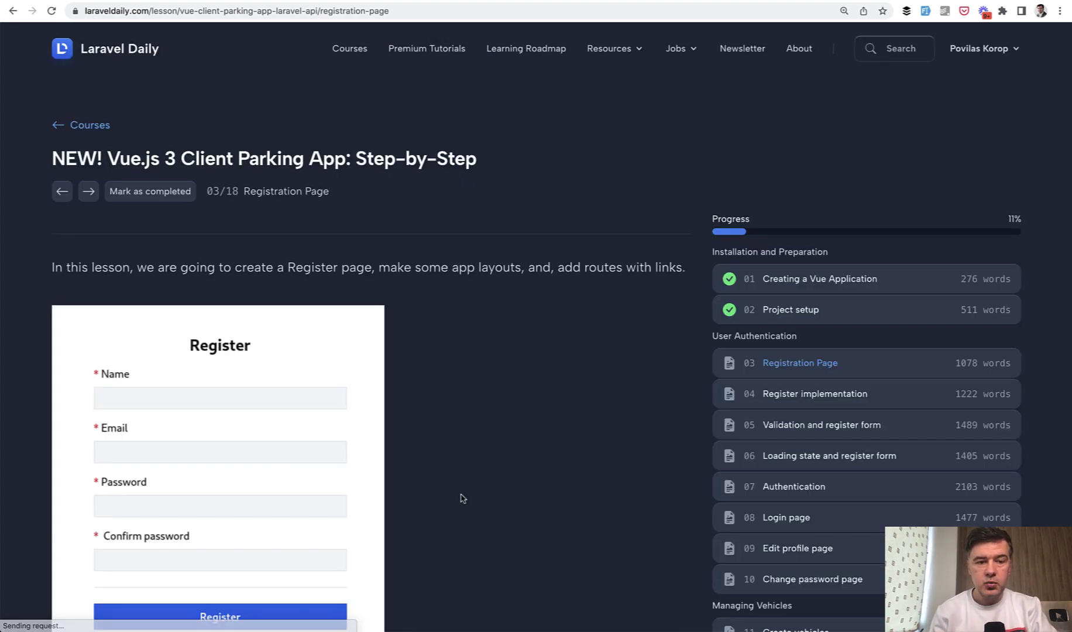
pyautogui.scroll(-1, 515, 342)
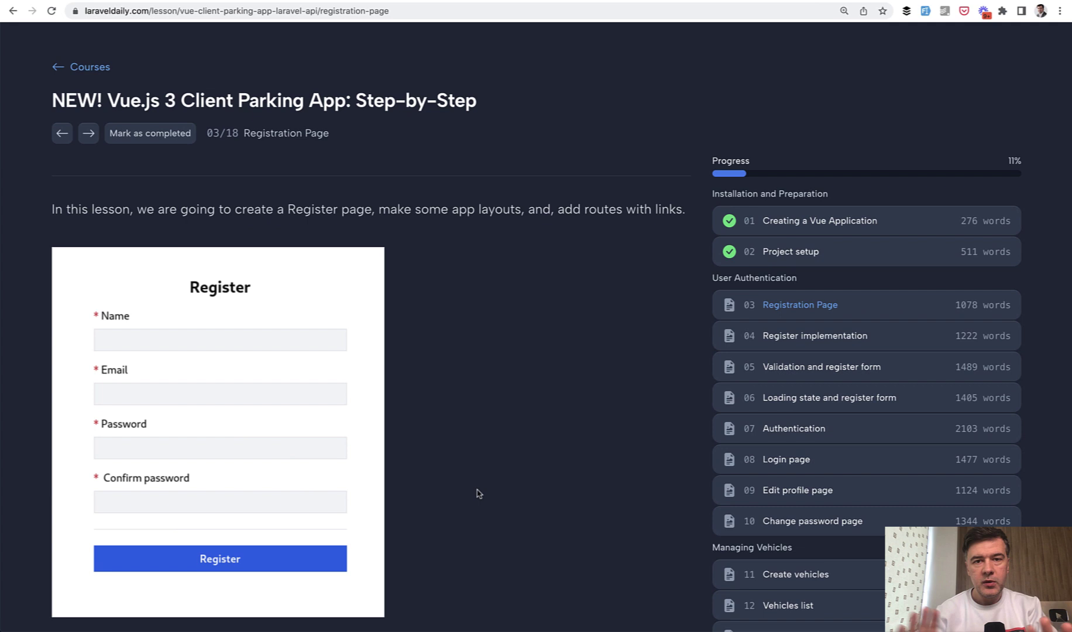
pyautogui.scroll(-1, 477, 493)
pyautogui.scroll(-1, 476, 492)
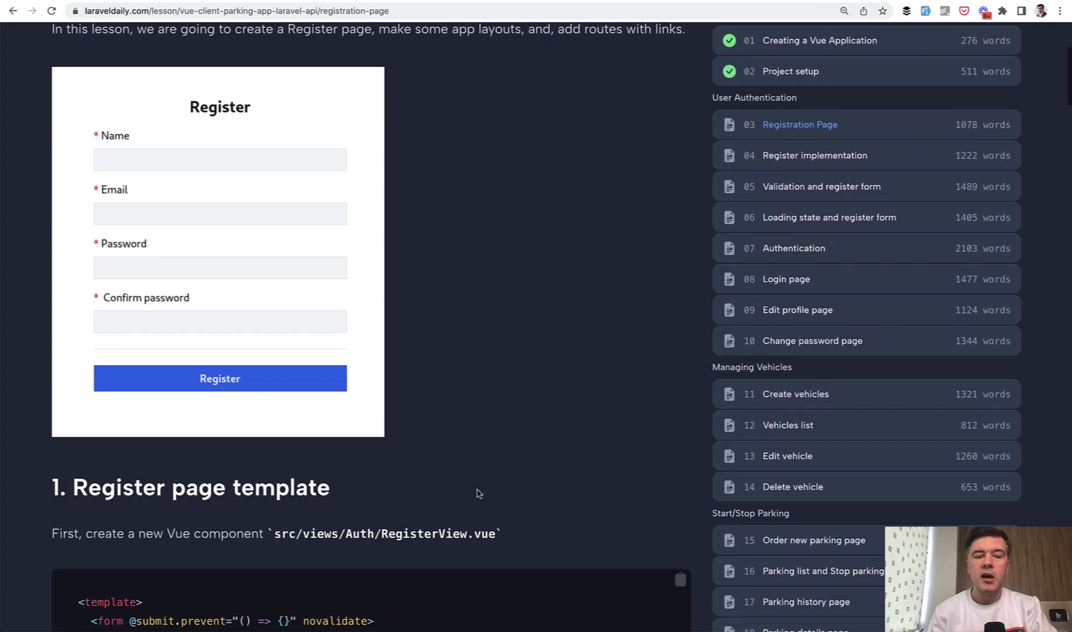